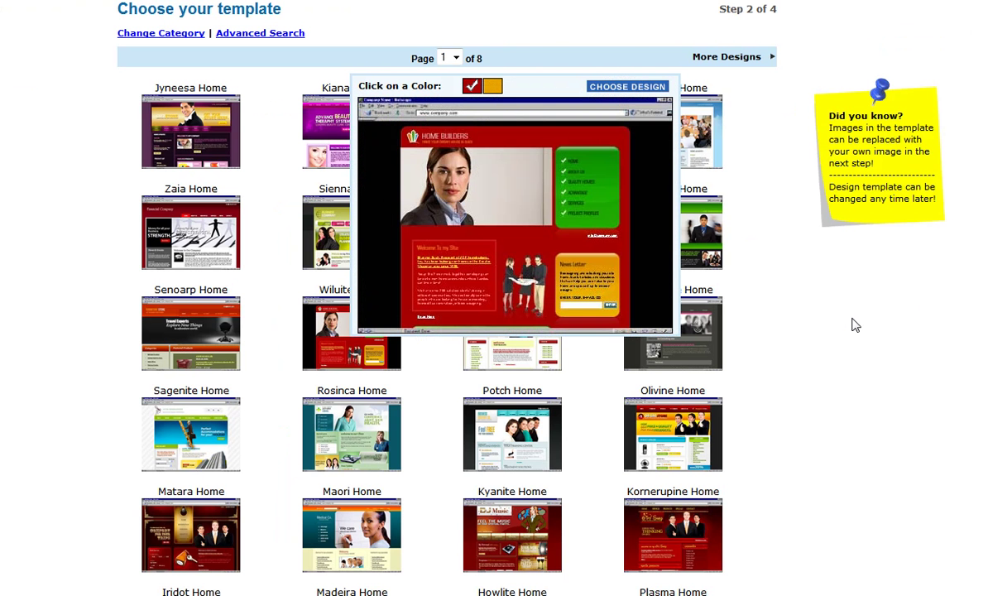
Pick the green and orange Madeira Home design from the template gallery.
{"action": "scroll", "coordinate": [819, 268], "scroll_direction": "down", "scroll_amount": 2}
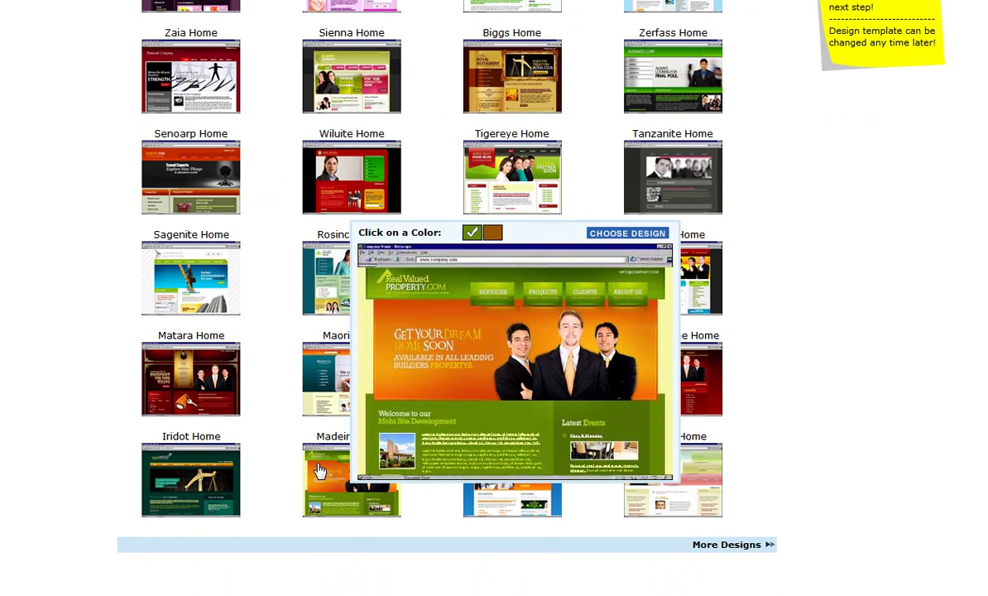
{"action": "left_click", "coordinate": [320, 470]}
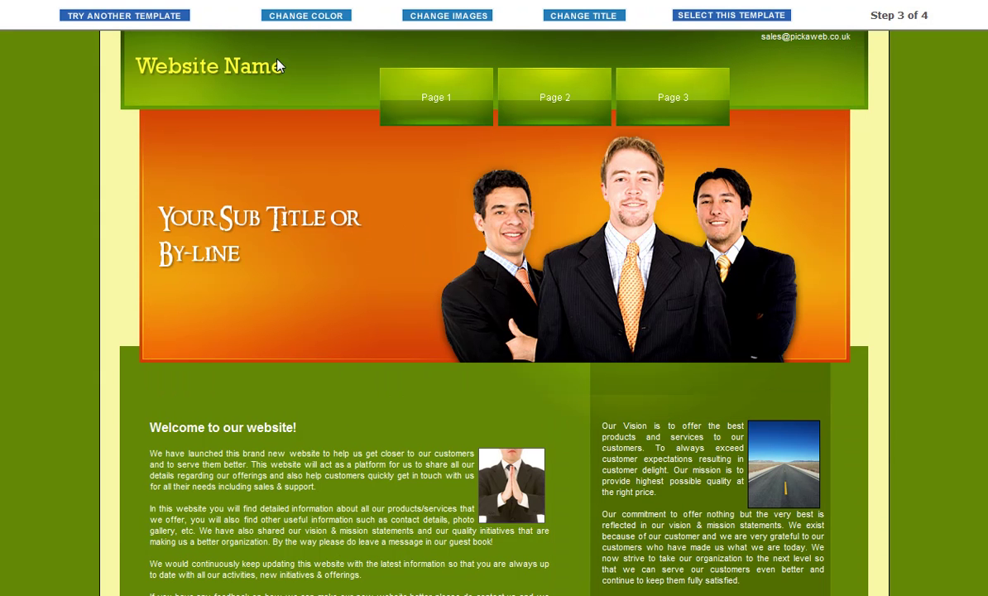
Swap the three-businessmen banner for the gallery photo of two tradespeople wearing tool belts.
{"action": "left_click", "coordinate": [436, 22]}
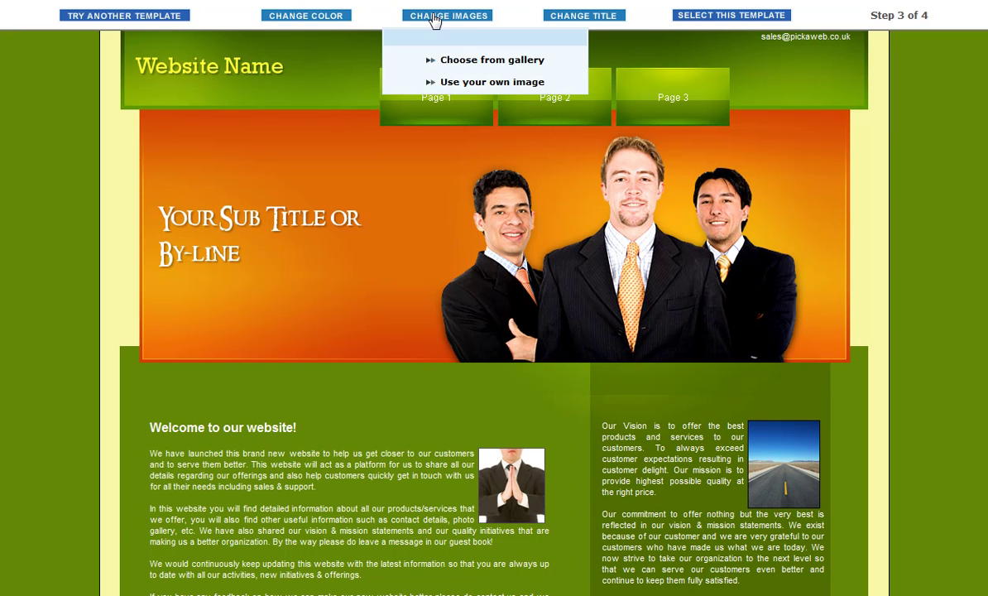
{"action": "left_click", "coordinate": [473, 62]}
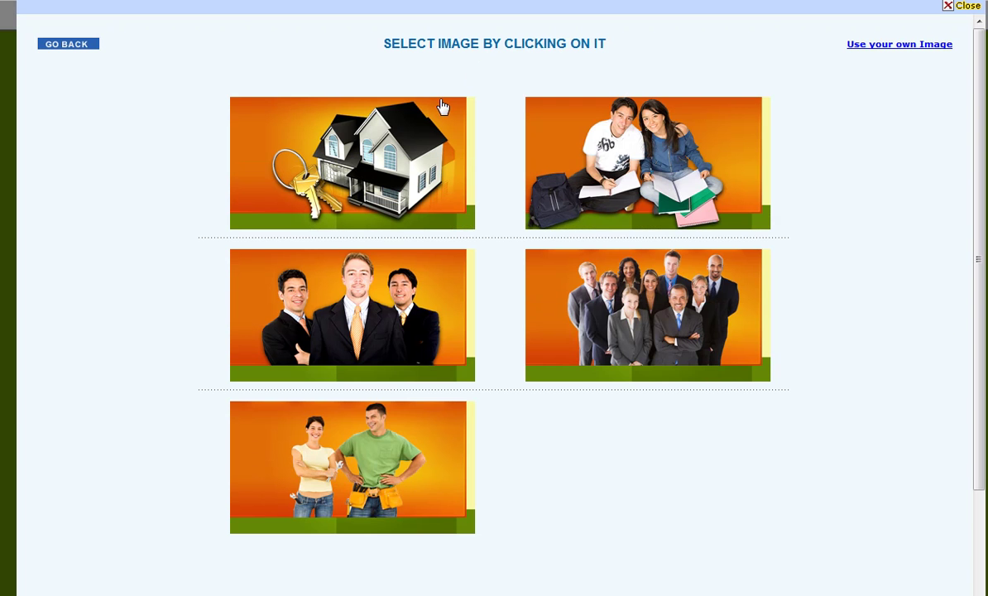
{"action": "mouse_move", "coordinate": [281, 451]}
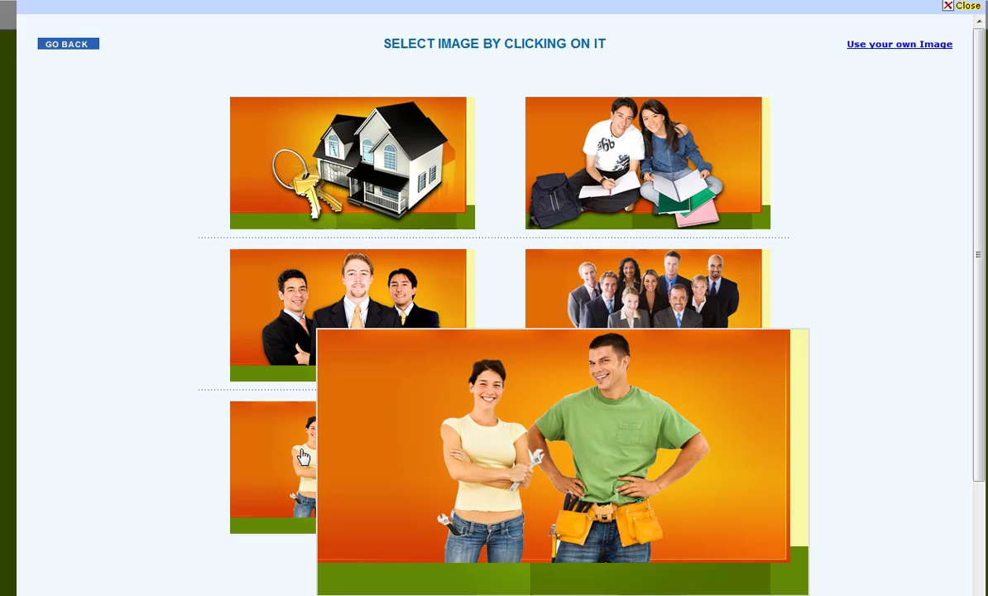
{"action": "left_click", "coordinate": [302, 456]}
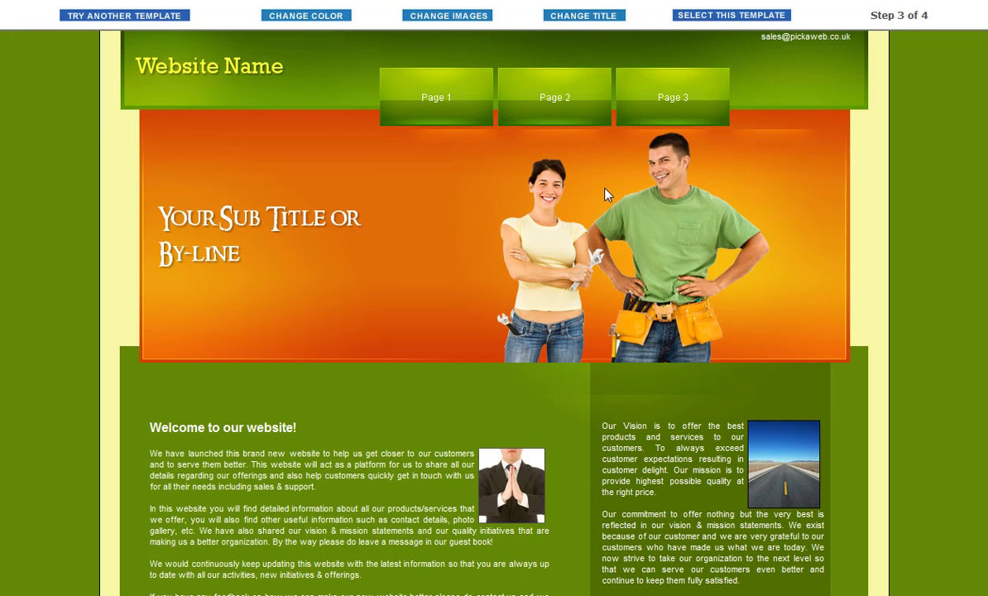
Replace the 'Website Name' heading text with 'The Plumbing Company' and submit it.
{"action": "left_click", "coordinate": [581, 17]}
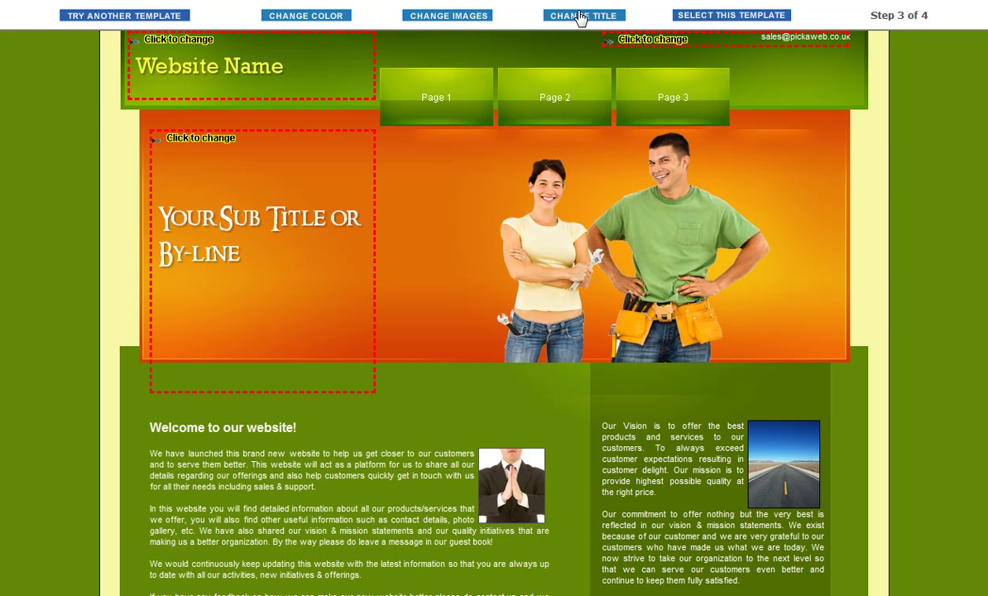
{"action": "left_click", "coordinate": [265, 79]}
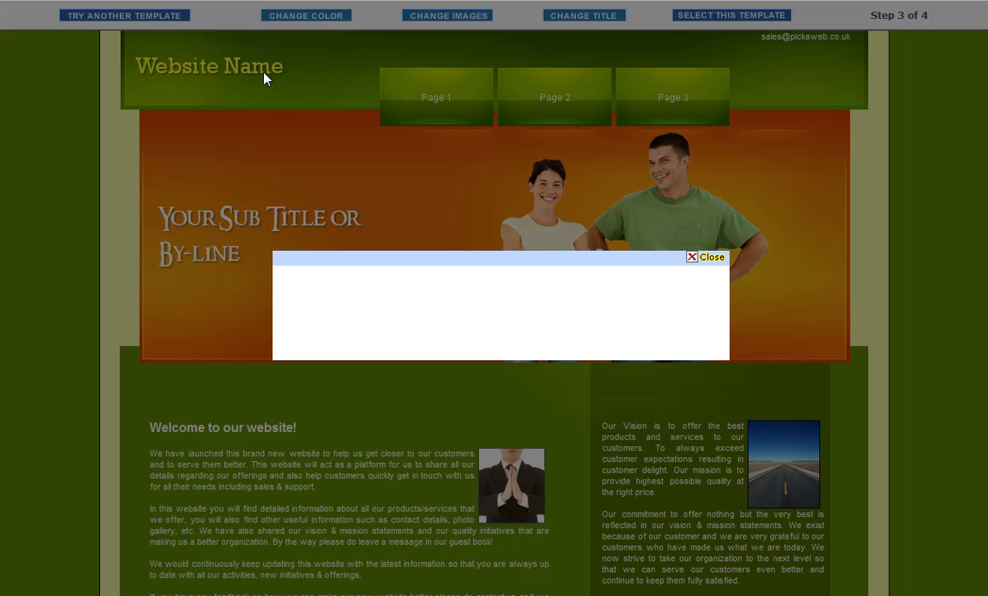
{"action": "left_click_drag", "start_coordinate": [556, 295], "coordinate": [448, 289]}
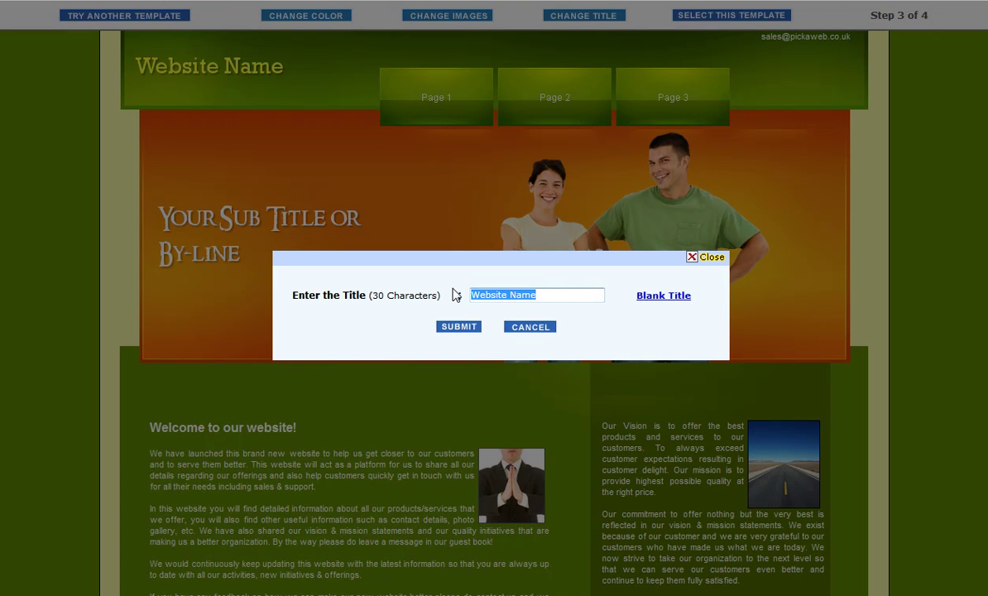
{"action": "type", "text": "P"}
{"action": "key", "text": "BackSpace"}
{"action": "type", "text": "The Plun"}
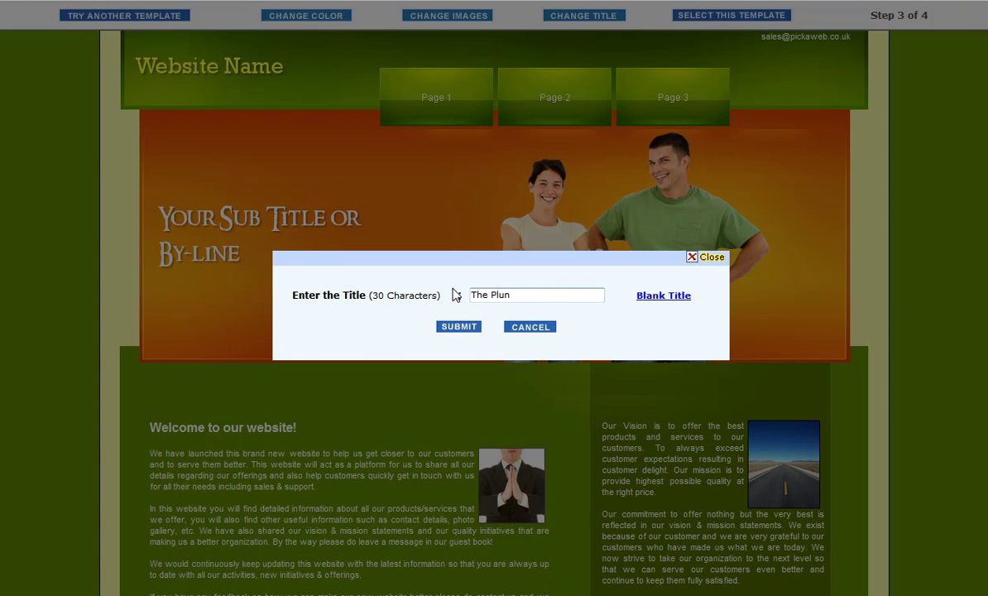
{"action": "key", "text": "BackSpace"}
{"action": "type", "text": "mbing Company"}
{"action": "left_click", "coordinate": [458, 326]}
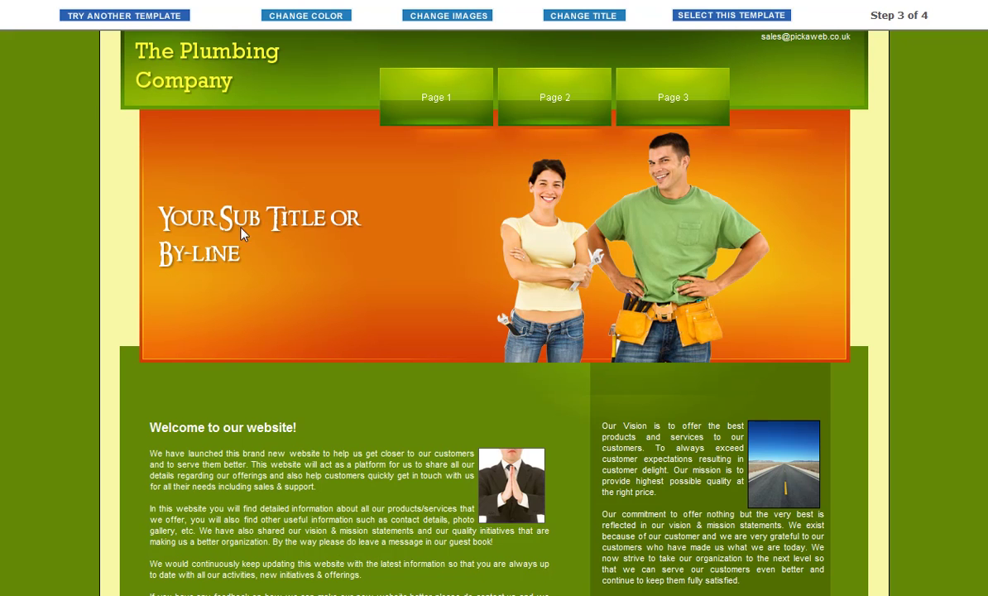
Replace the placeholder banner by-line with '24 Hour Call Out - Best Rates'.
{"action": "left_click", "coordinate": [584, 17]}
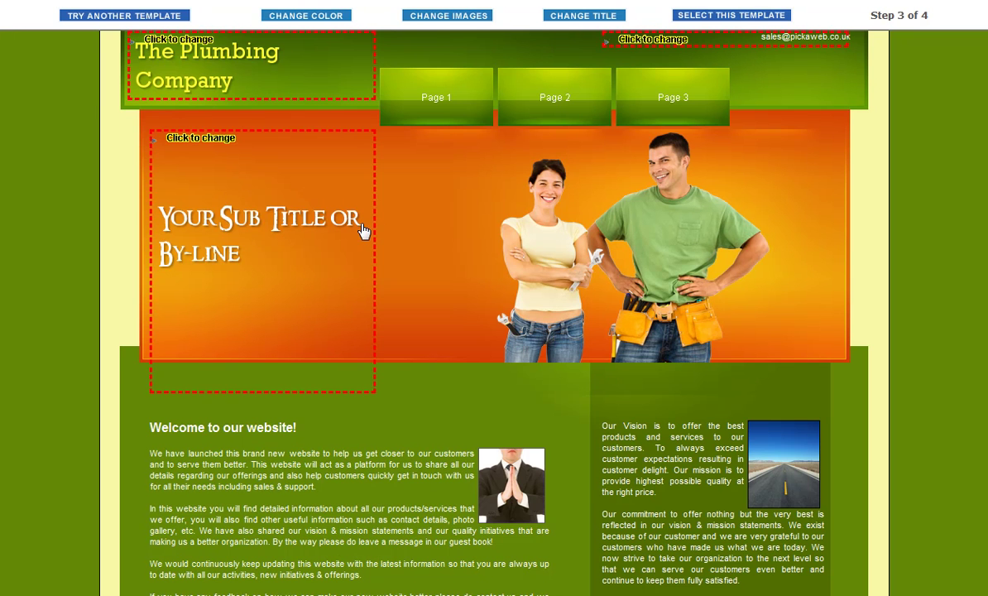
{"action": "left_click", "coordinate": [254, 258]}
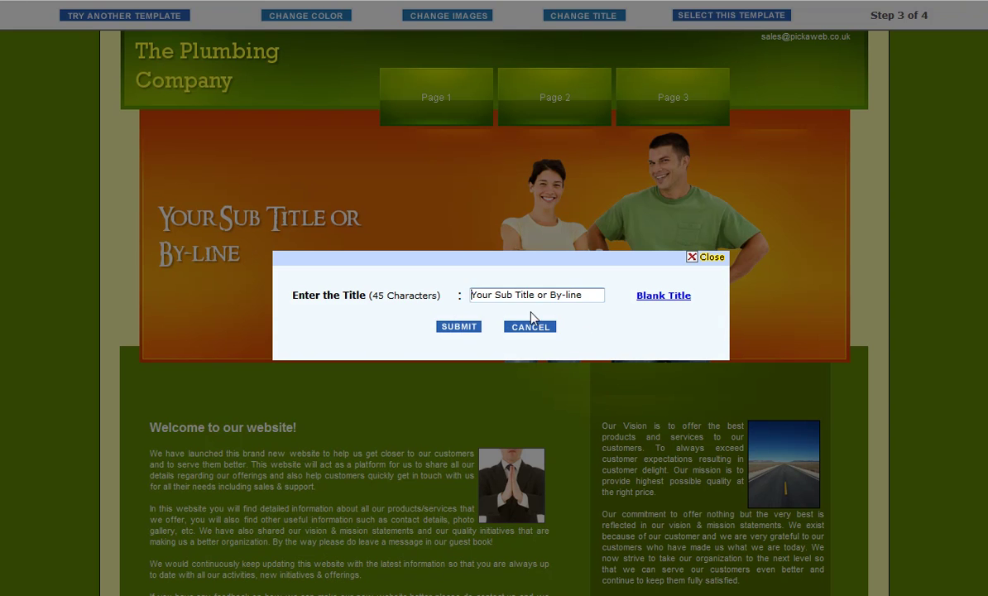
{"action": "left_click_drag", "start_coordinate": [593, 294], "coordinate": [372, 301]}
{"action": "type", "text": "24 "}
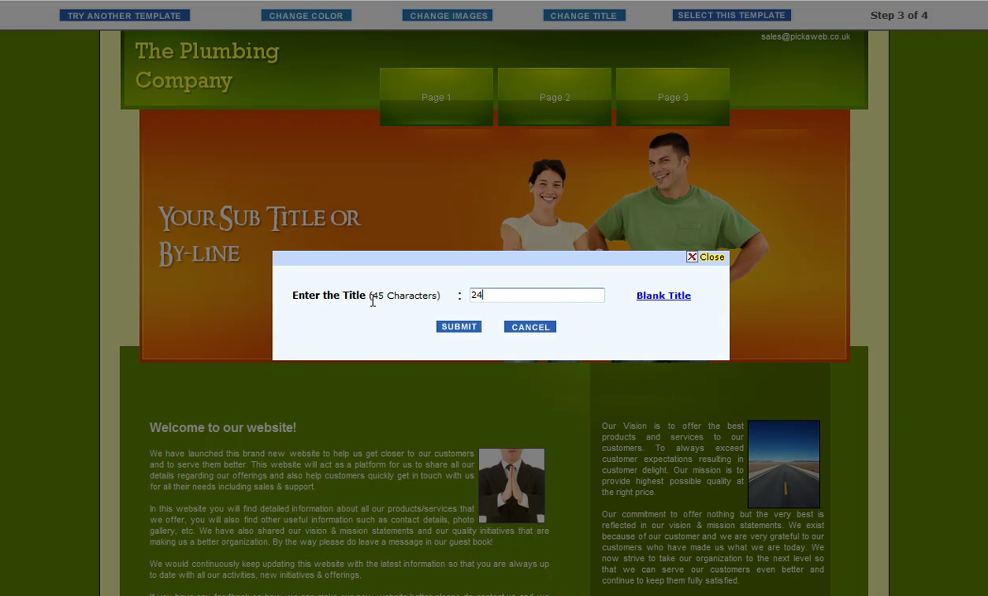
{"action": "type", "text": "Hour Call Outr"}
{"action": "key", "text": "BackSpace"}
{"action": "key", "text": "BackSpace"}
{"action": "type", "text": "- Best Rates"}
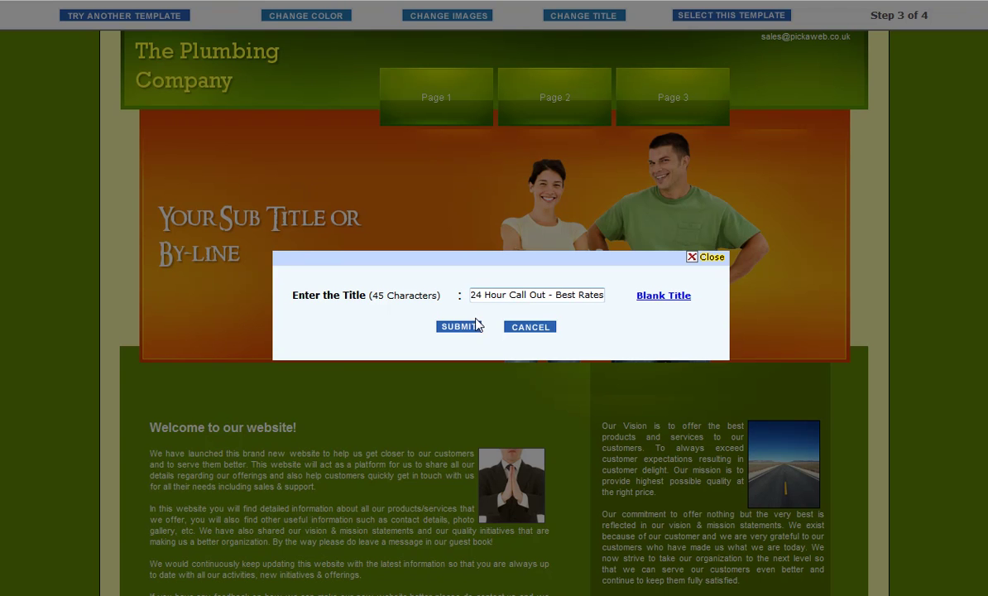
{"action": "left_click", "coordinate": [457, 326]}
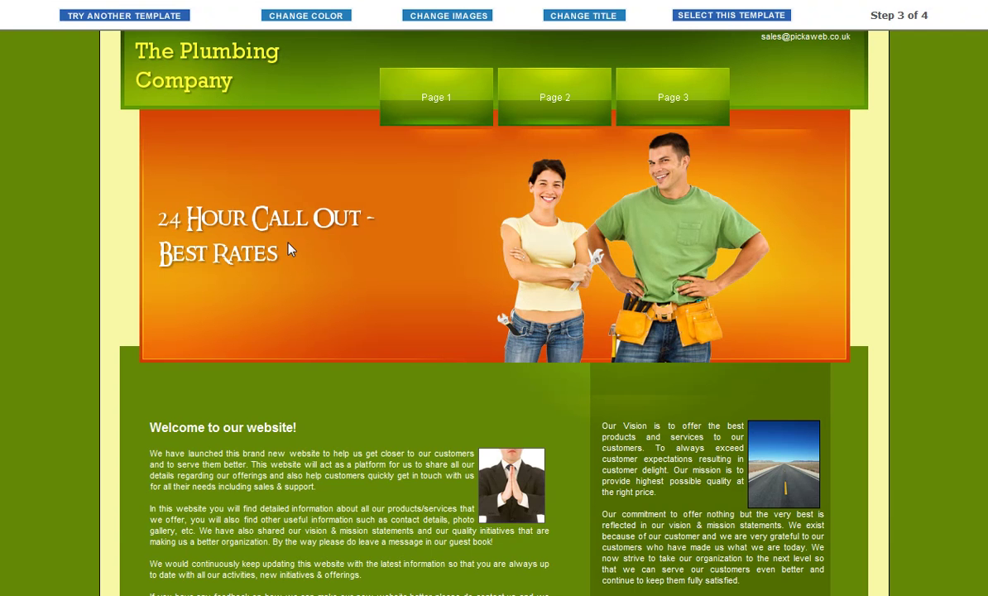
Change the domain of the header contact e-mail to the plumbing company's own domain.
{"action": "left_click", "coordinate": [591, 14]}
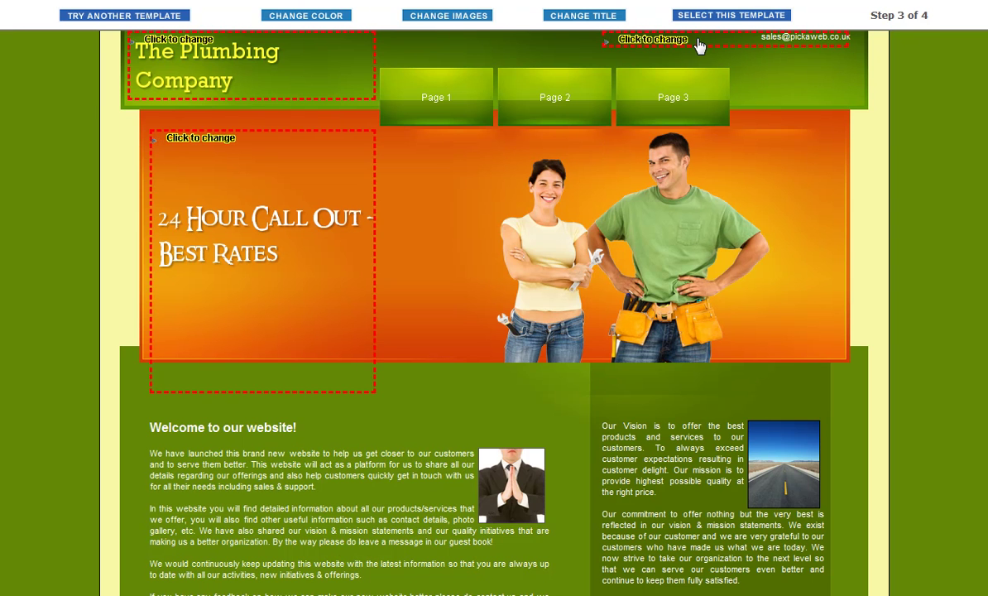
{"action": "left_click", "coordinate": [649, 39]}
{"action": "triple_click", "coordinate": [546, 295]}
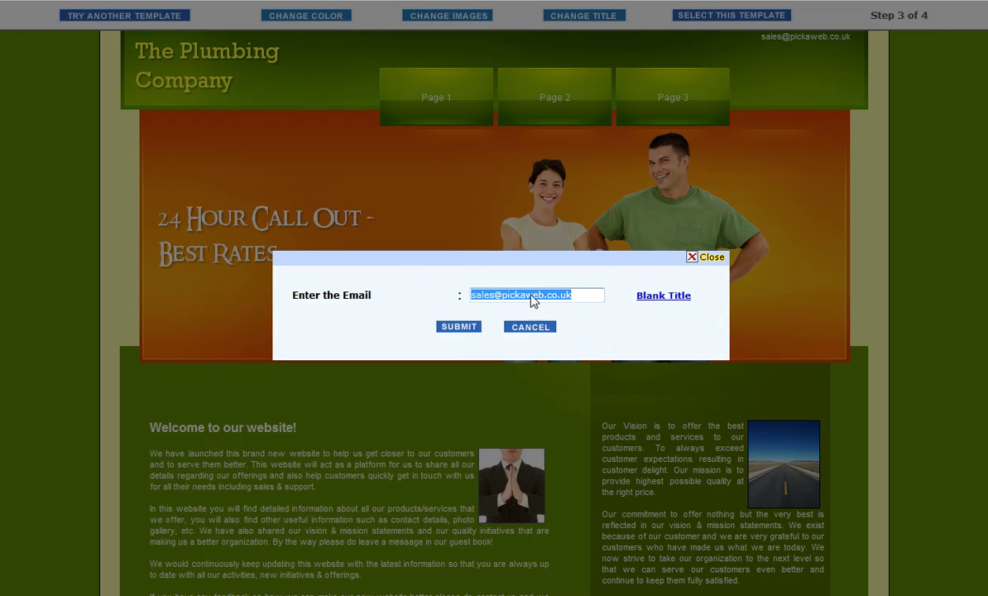
{"action": "left_click_drag", "start_coordinate": [503, 295], "coordinate": [580, 305]}
{"action": "type", "text": "tonysPlum"}
{"action": "key", "text": "BackSpace"}
{"action": "key", "text": "BackSpace"}
{"action": "key", "text": "BackSpace"}
{"action": "key", "text": "BackSpace"}
{"action": "type", "text": "plumbingco.com"}
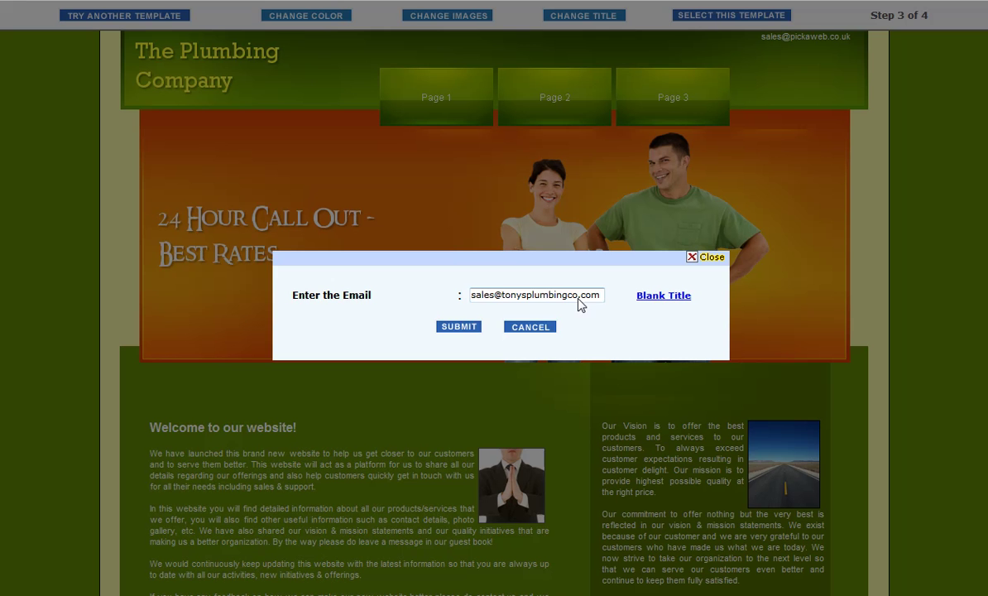
{"action": "left_click", "coordinate": [458, 326]}
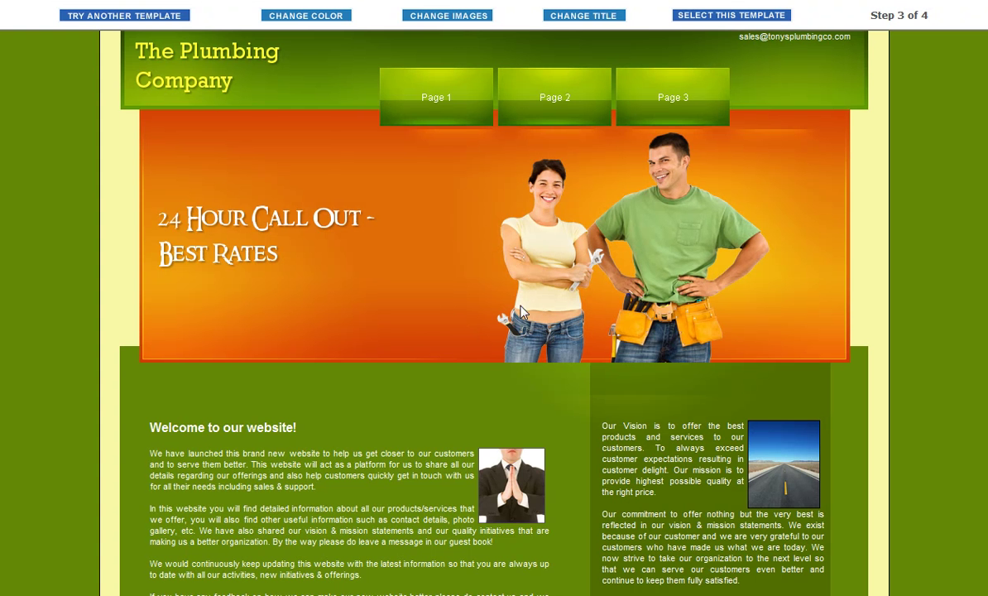
Accept the customised template, then add the popular pages About Us and Services.
{"action": "left_click", "coordinate": [735, 19]}
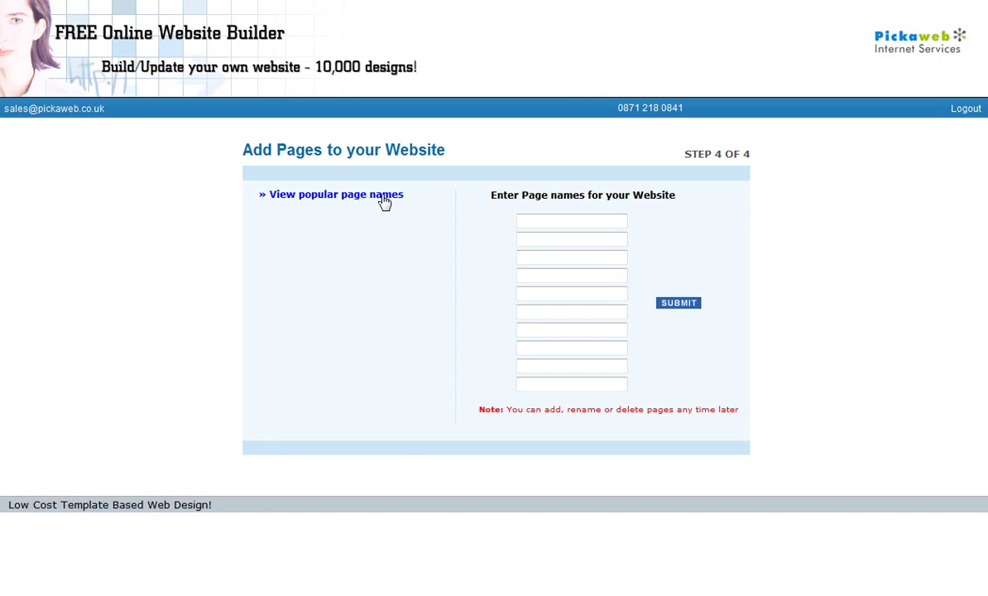
{"action": "left_click", "coordinate": [383, 198]}
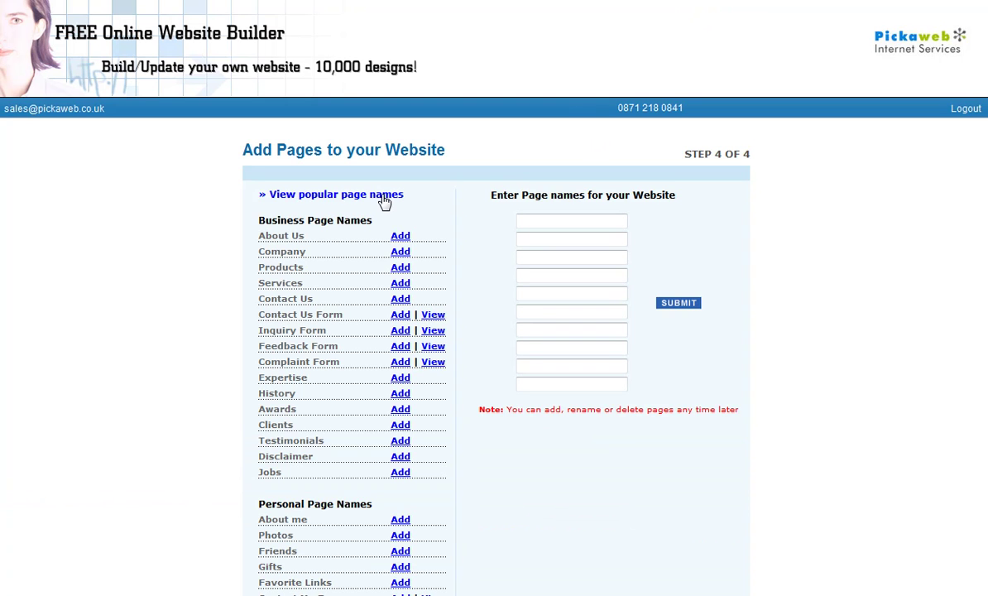
{"action": "left_click", "coordinate": [401, 237]}
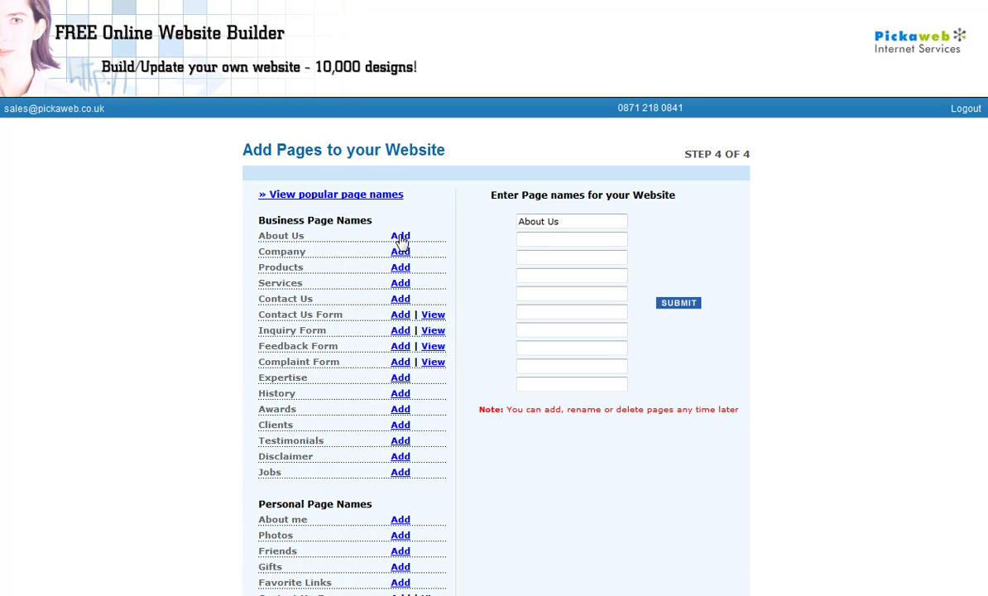
{"action": "left_click", "coordinate": [400, 284]}
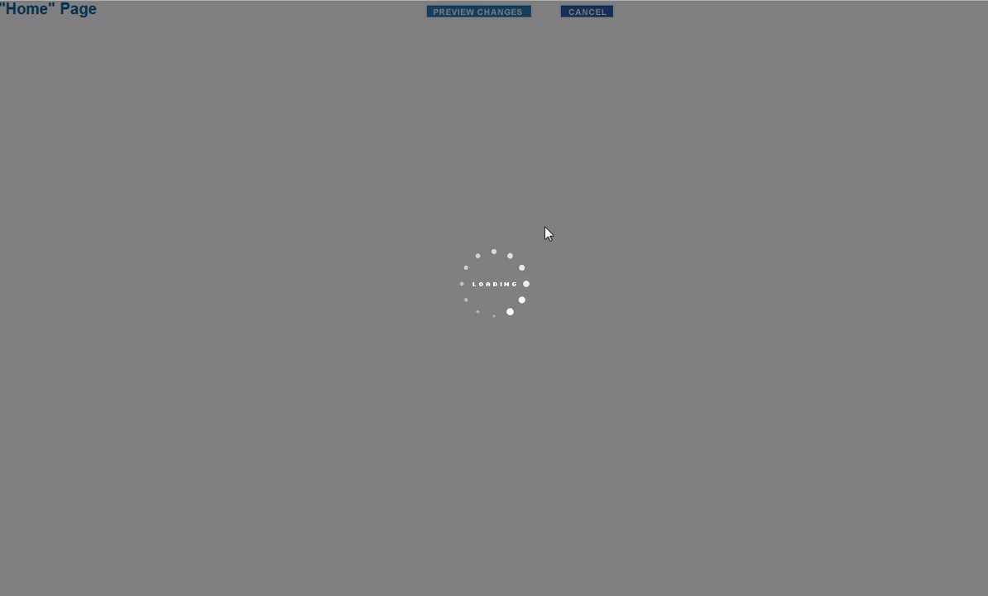
Copy the selected email-marketing article from Notepad.
{"action": "key", "text": "alt+Tab"}
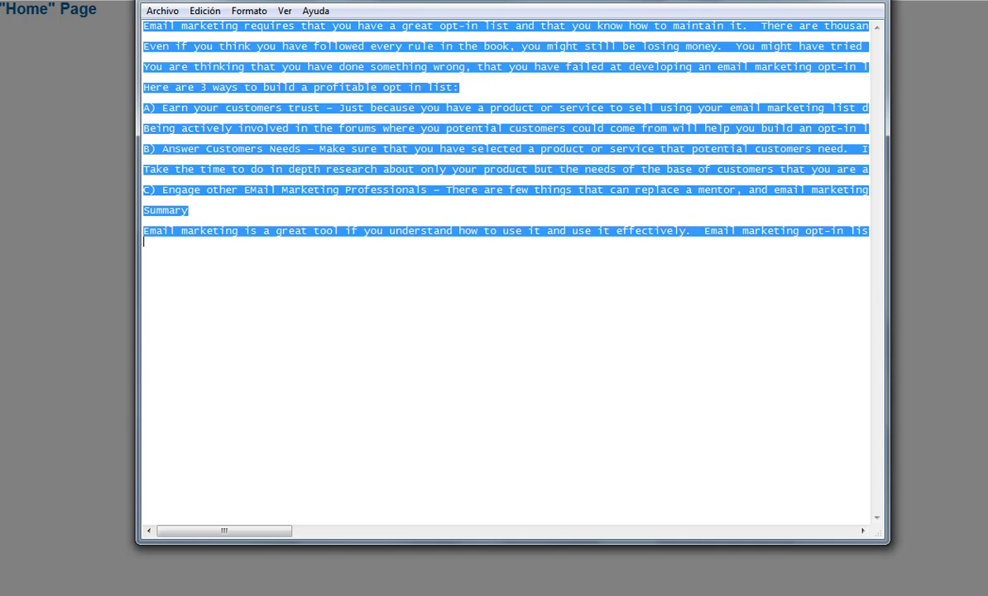
{"action": "right_click", "coordinate": [374, 208]}
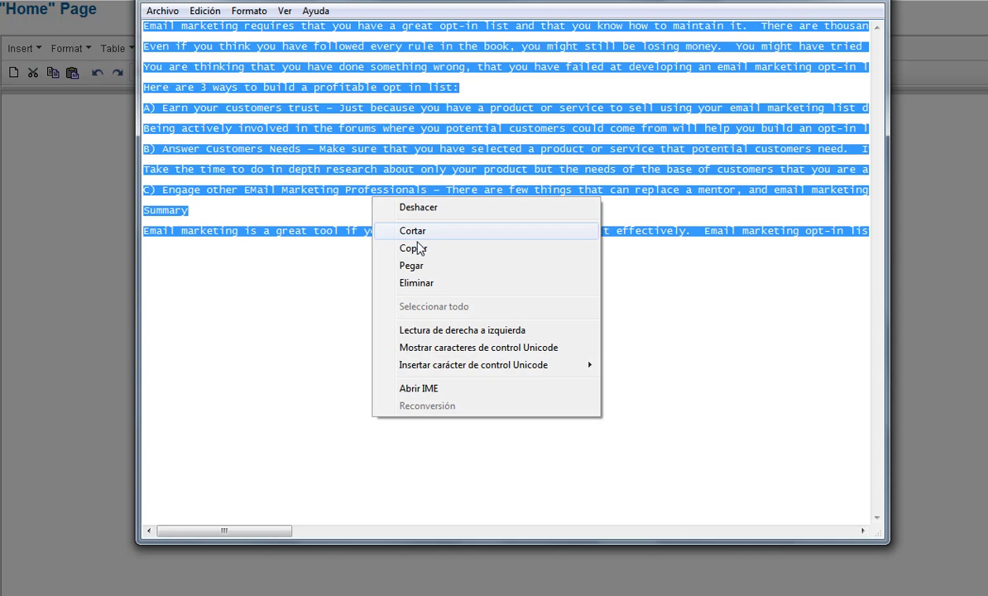
{"action": "left_click", "coordinate": [413, 248]}
Back in the Home page editor, select the Welcome box's four placeholder paragraphs.
{"action": "left_click", "coordinate": [59, 235]}
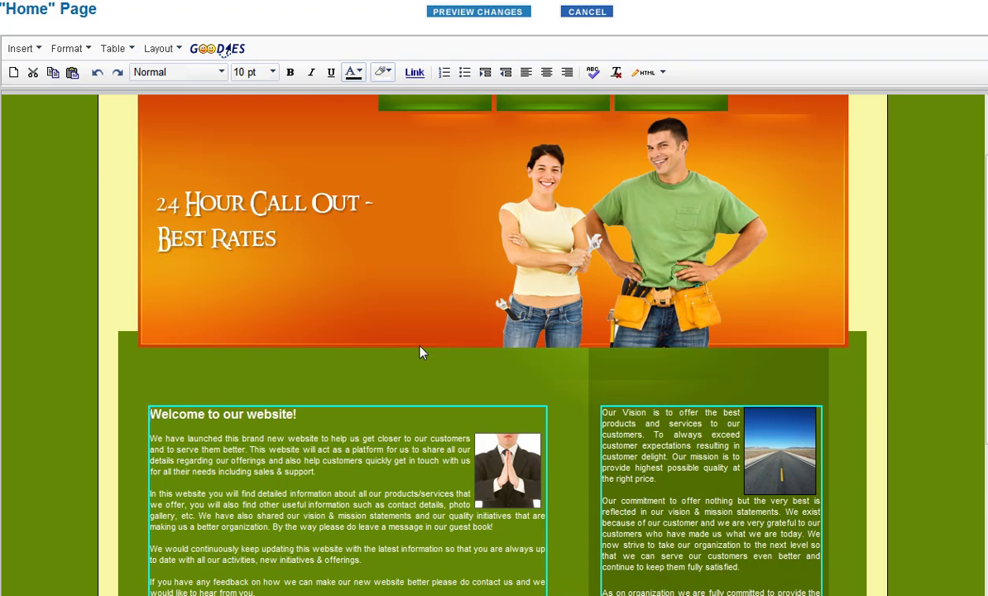
{"action": "scroll", "coordinate": [199, 377], "scroll_direction": "down", "scroll_amount": 1}
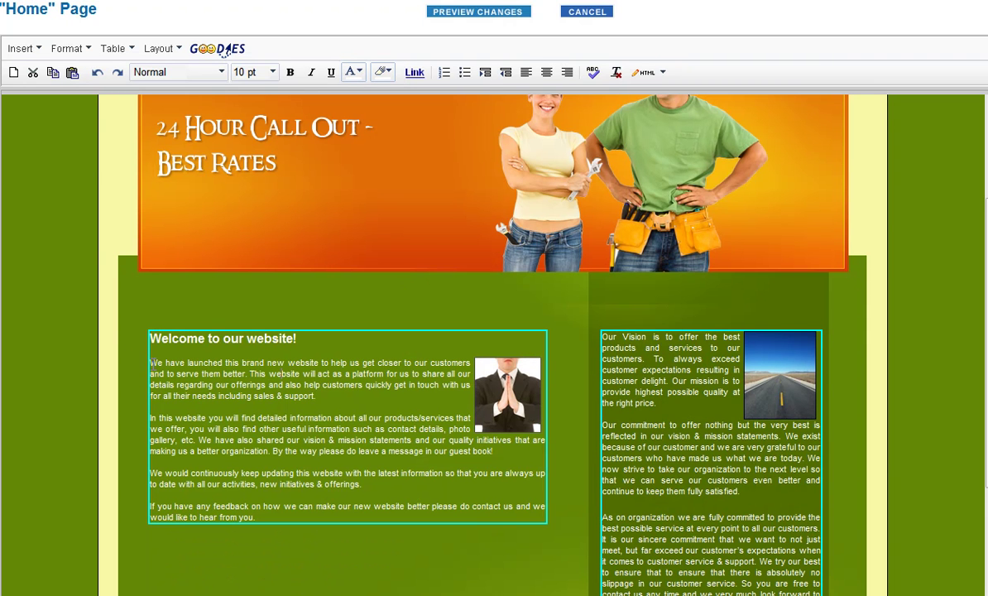
{"action": "left_click_drag", "start_coordinate": [153, 363], "coordinate": [273, 518]}
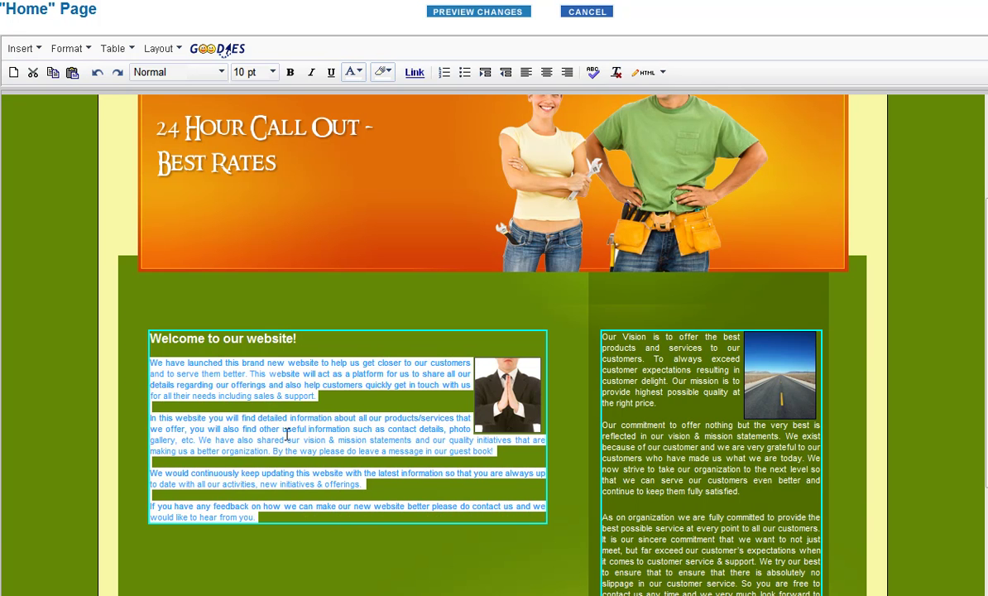
Paste the copied article into the Paste box and insert it over the Welcome paragraphs.
{"action": "left_click", "coordinate": [73, 74]}
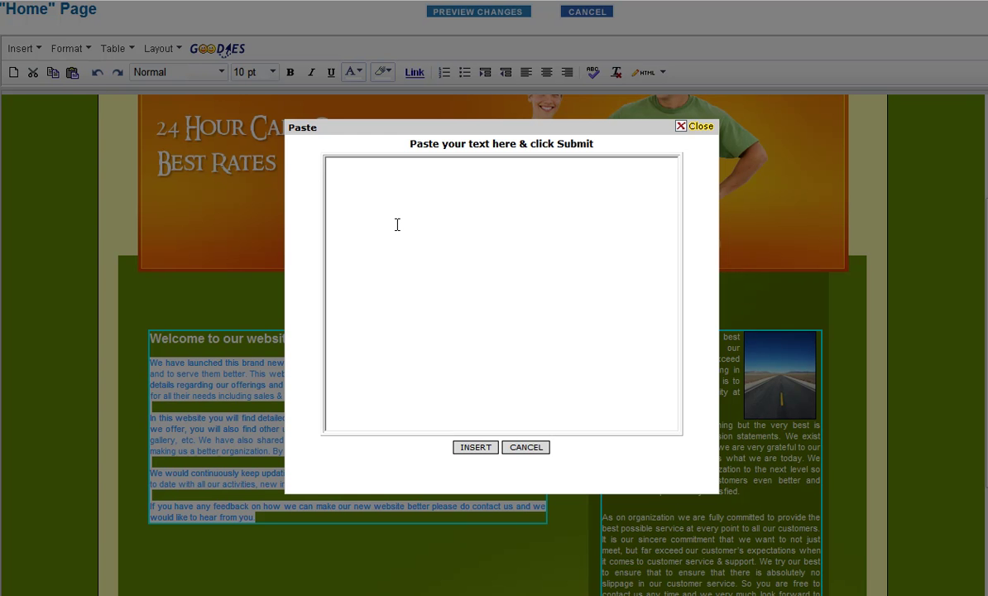
{"action": "left_click", "coordinate": [398, 224]}
{"action": "right_click", "coordinate": [397, 224]}
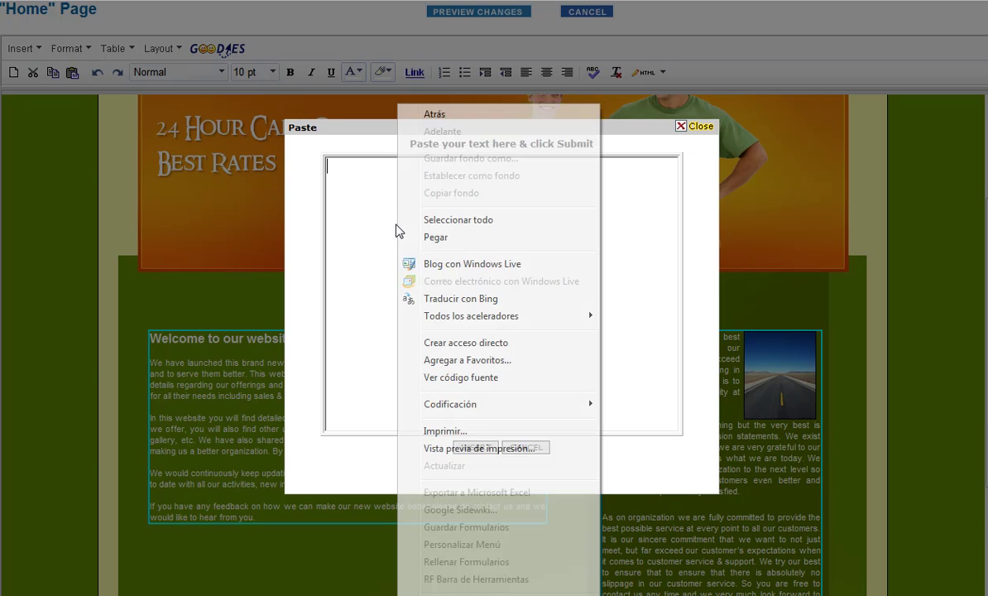
{"action": "left_click", "coordinate": [409, 235]}
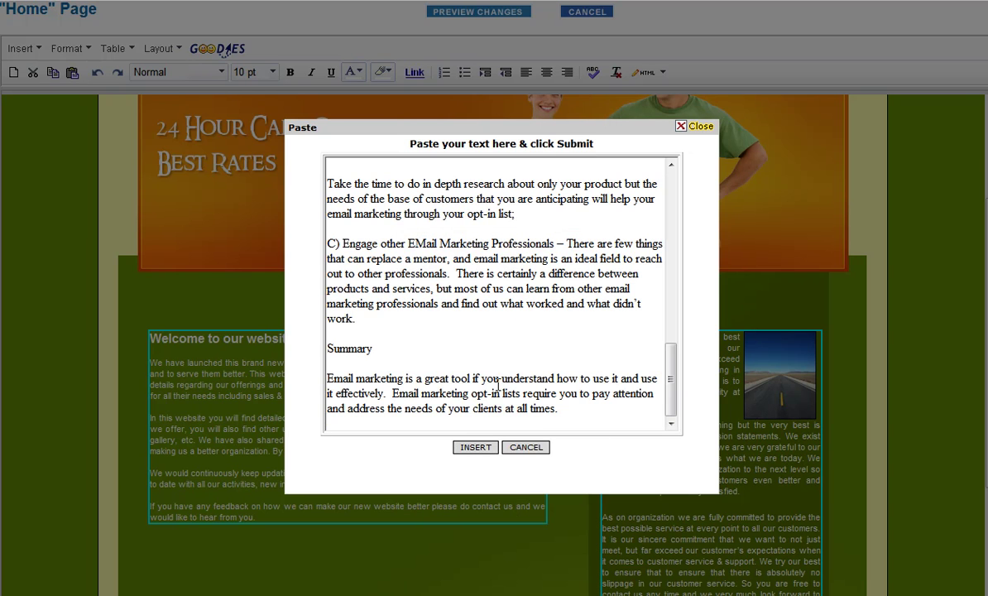
{"action": "left_click", "coordinate": [465, 447]}
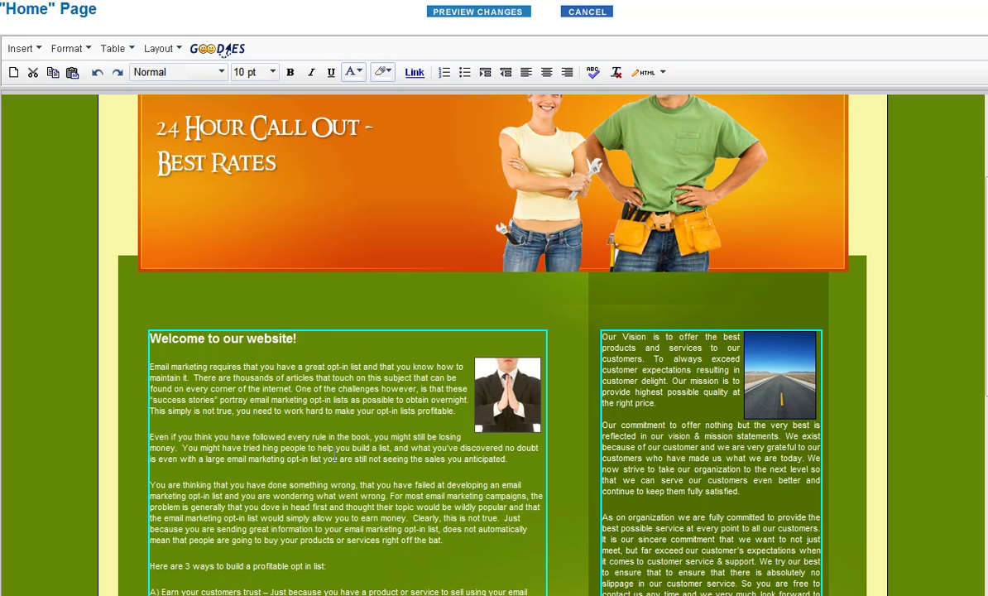
{"action": "left_click_drag", "start_coordinate": [304, 338], "coordinate": [187, 343]}
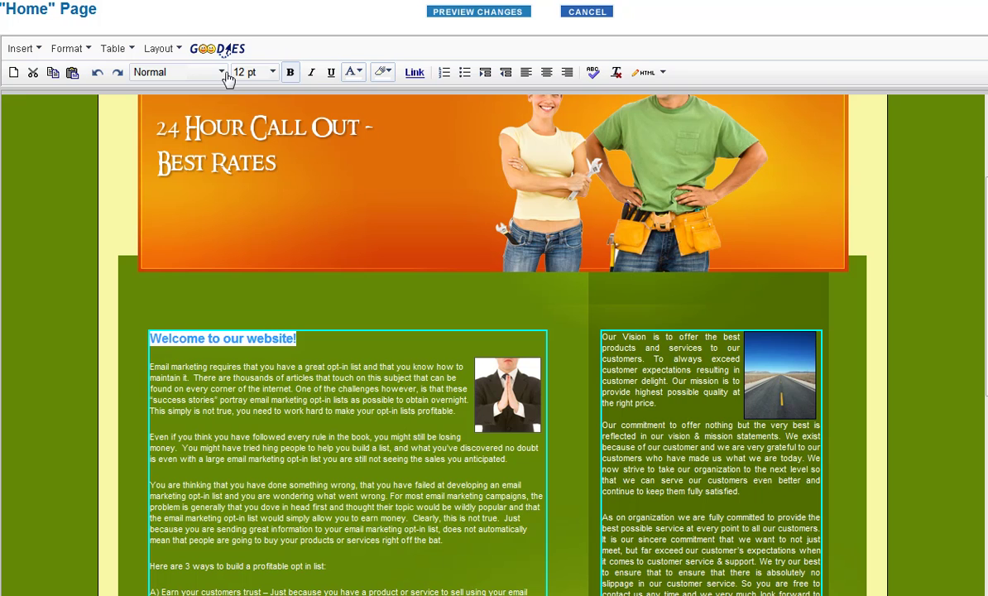
Set the Welcome heading to 18 pt and bullet the 'Even if you think' paragraph.
{"action": "left_click", "coordinate": [272, 74]}
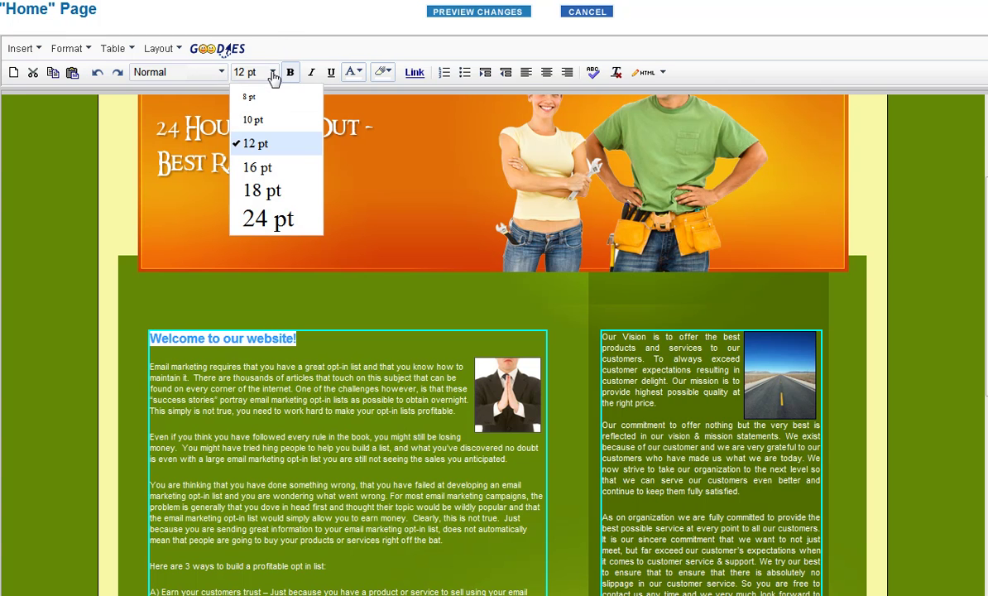
{"action": "left_click", "coordinate": [273, 193]}
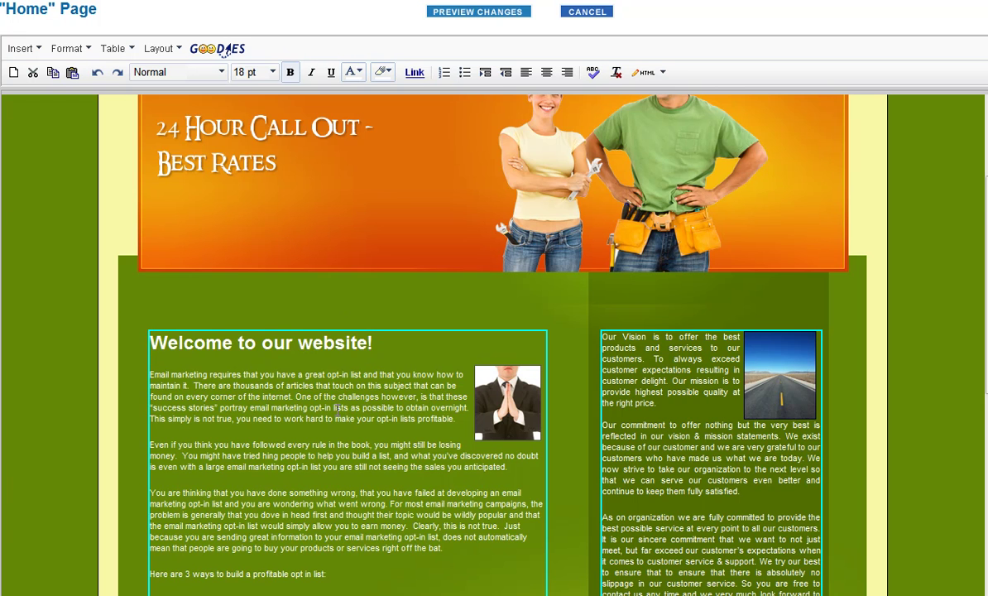
{"action": "scroll", "coordinate": [337, 409], "scroll_direction": "down", "scroll_amount": 2}
{"action": "left_click", "coordinate": [208, 395]}
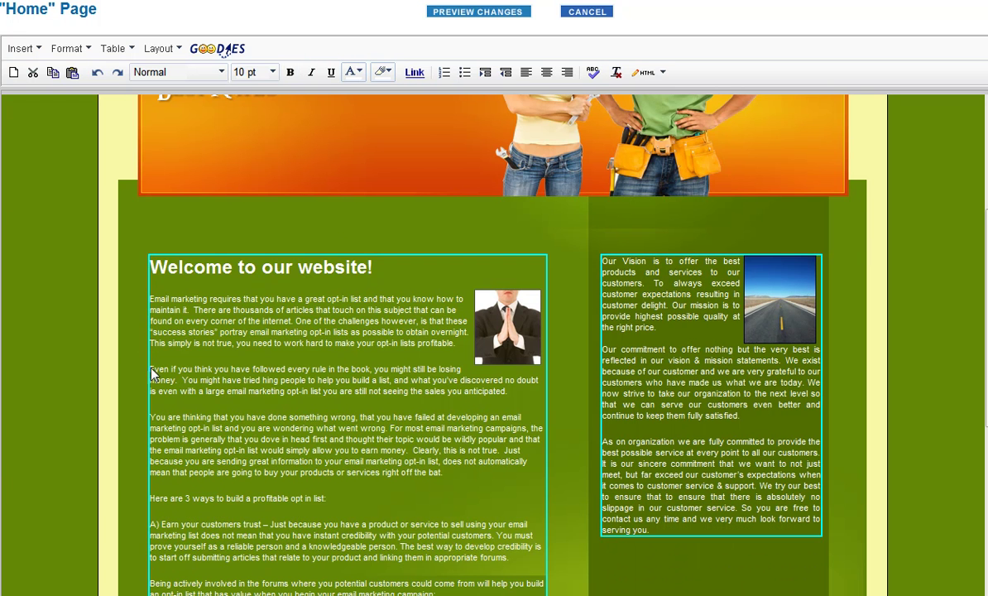
{"action": "left_click", "coordinate": [464, 76]}
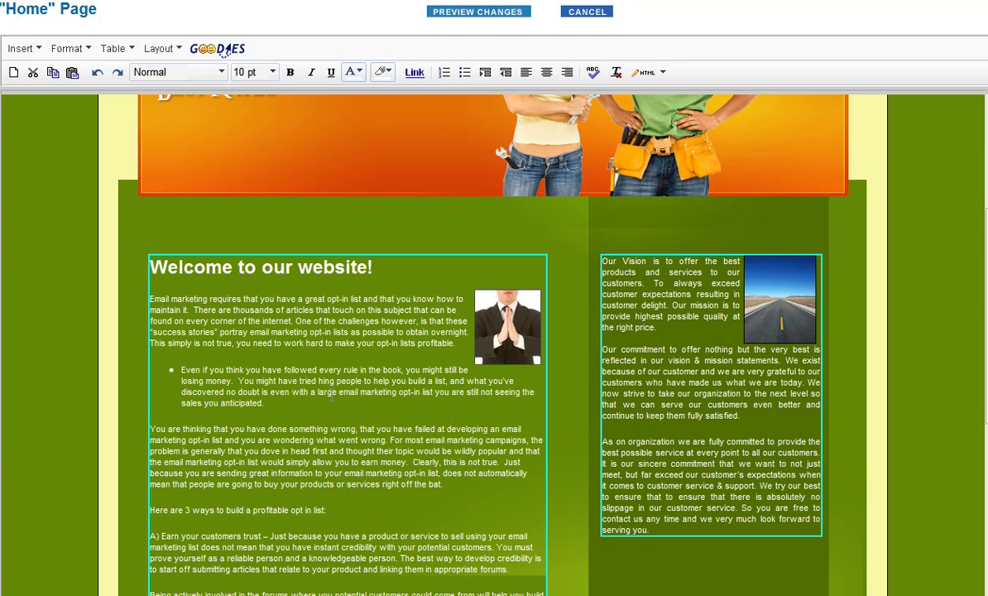
{"action": "scroll", "coordinate": [296, 385], "scroll_direction": "down", "scroll_amount": 2}
{"action": "scroll", "coordinate": [285, 402], "scroll_direction": "down", "scroll_amount": 2}
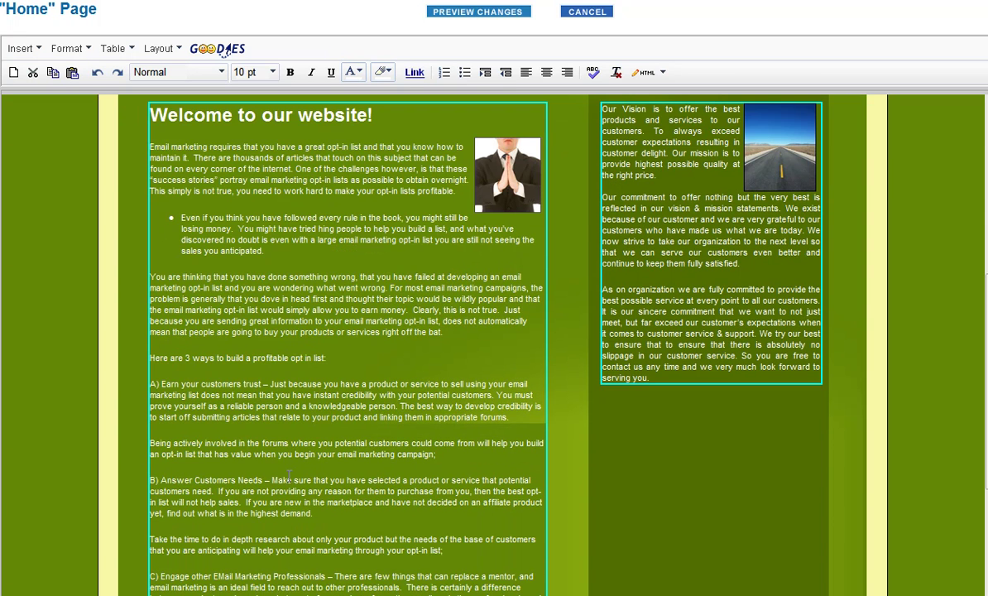
{"action": "scroll", "coordinate": [288, 478], "scroll_direction": "down", "scroll_amount": 2}
{"action": "left_click_drag", "start_coordinate": [263, 405], "coordinate": [161, 404]}
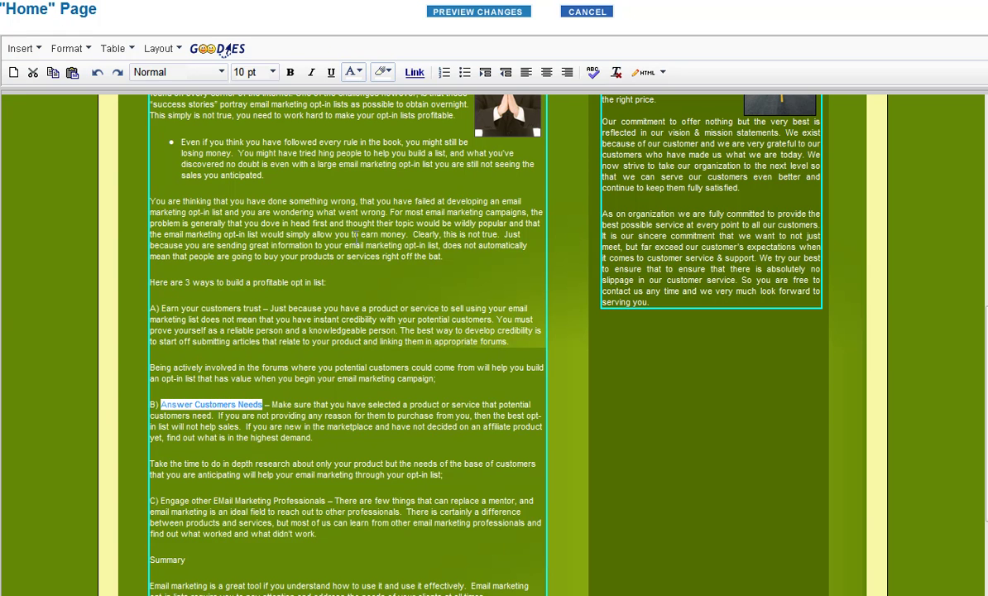
Link the selected 'Answer Customers Needs' phrase to the About Us page and preview Home.
{"action": "left_click", "coordinate": [416, 73]}
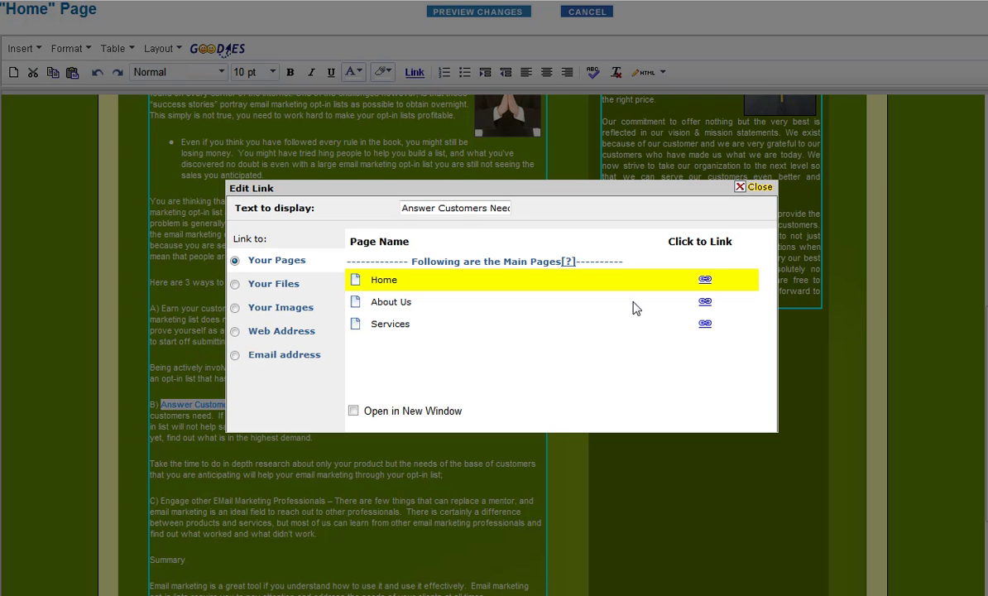
{"action": "left_click", "coordinate": [705, 303]}
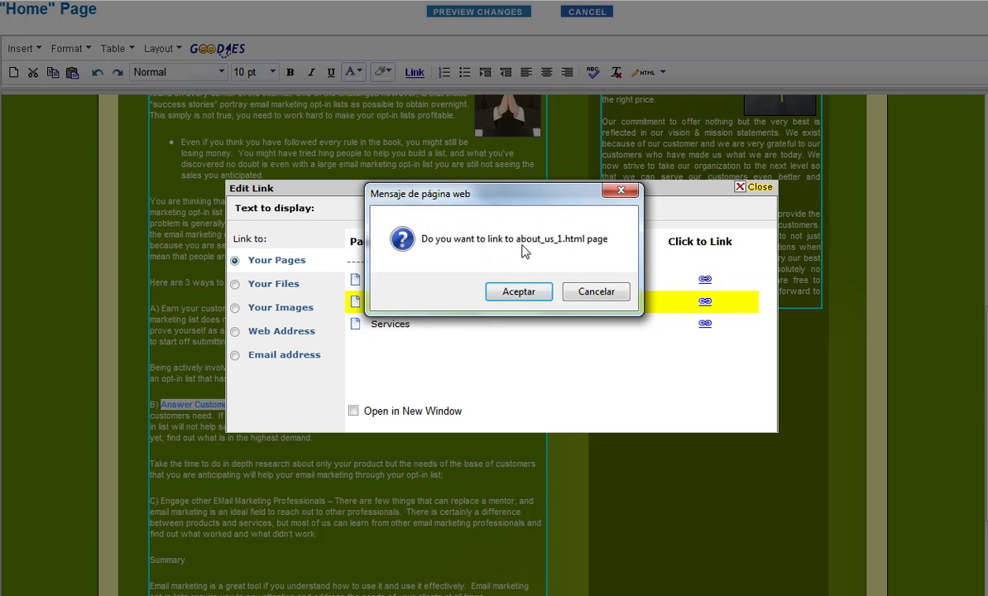
{"action": "left_click", "coordinate": [531, 290]}
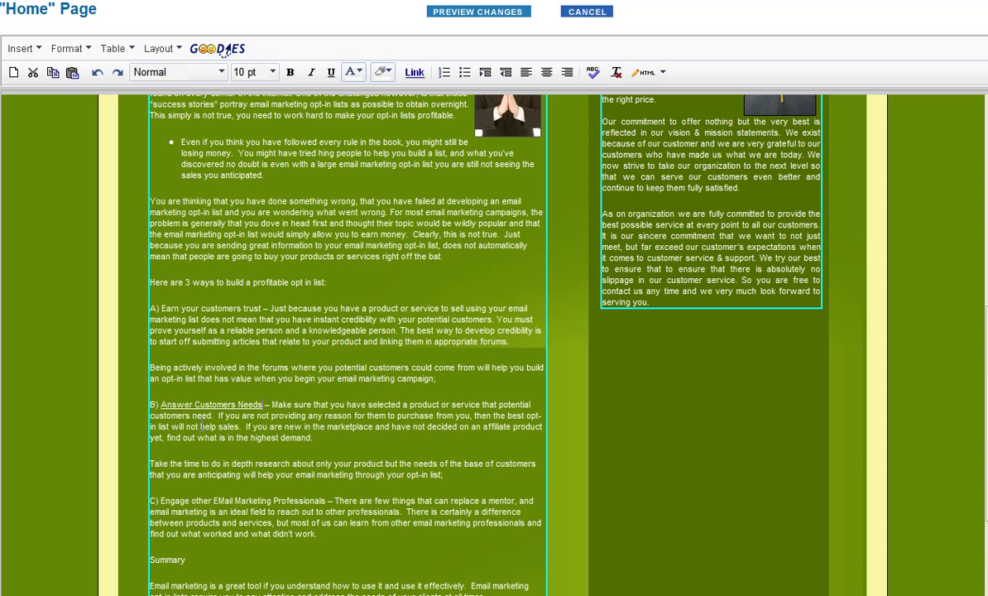
{"action": "scroll", "coordinate": [939, 287], "scroll_direction": "down", "scroll_amount": 2}
{"action": "scroll", "coordinate": [940, 287], "scroll_direction": "up", "scroll_amount": 8}
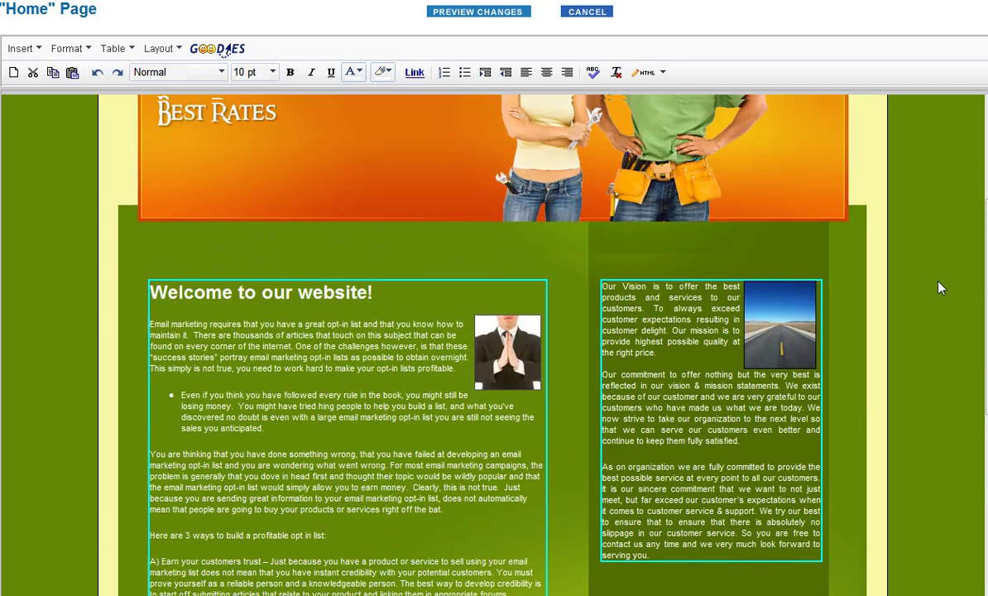
{"action": "left_click", "coordinate": [478, 12]}
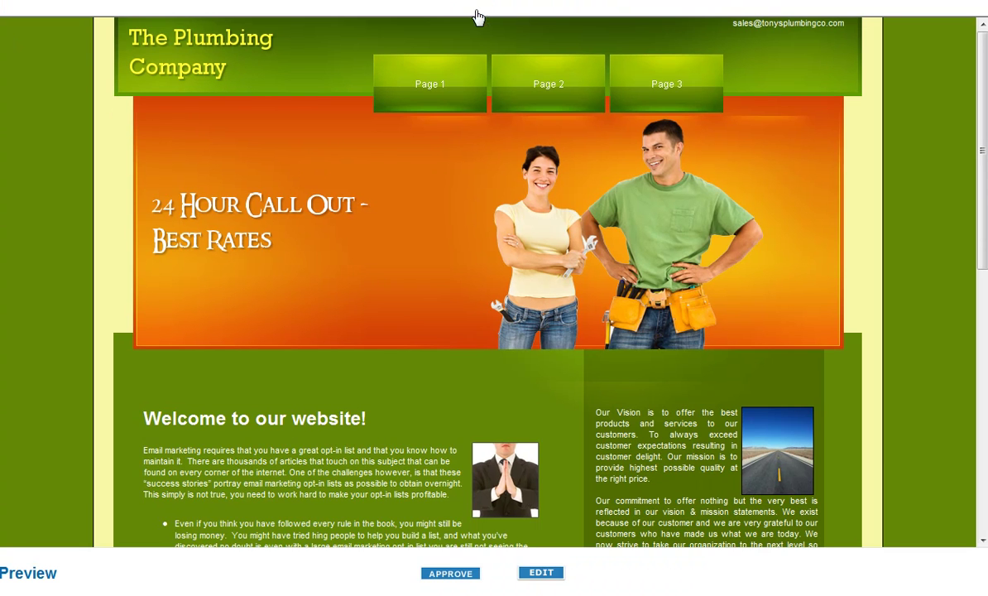
Approve the previewed Home page edits and go back to the Website Manager page list.
{"action": "left_click", "coordinate": [450, 574]}
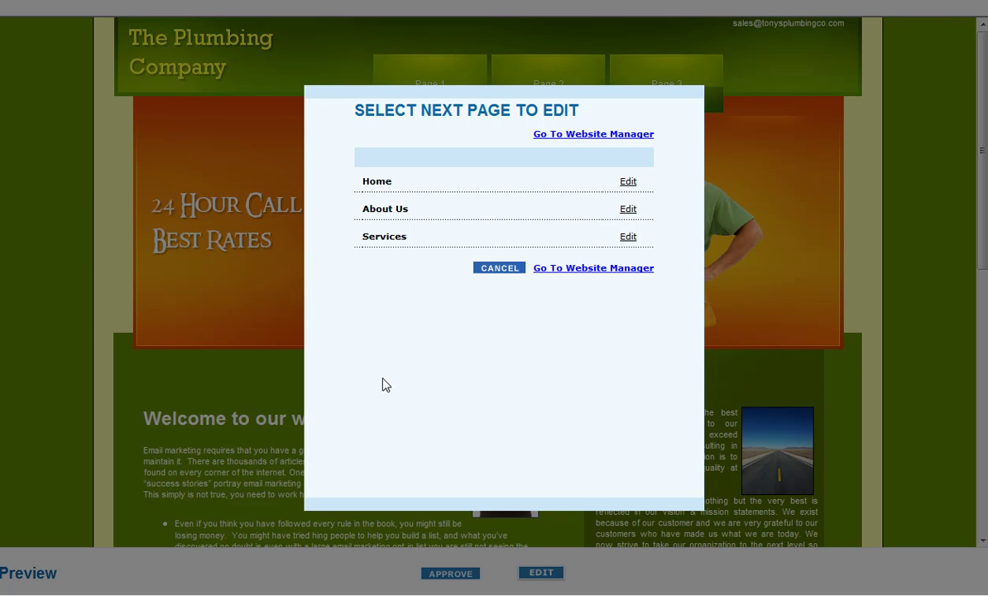
{"action": "left_click", "coordinate": [598, 137]}
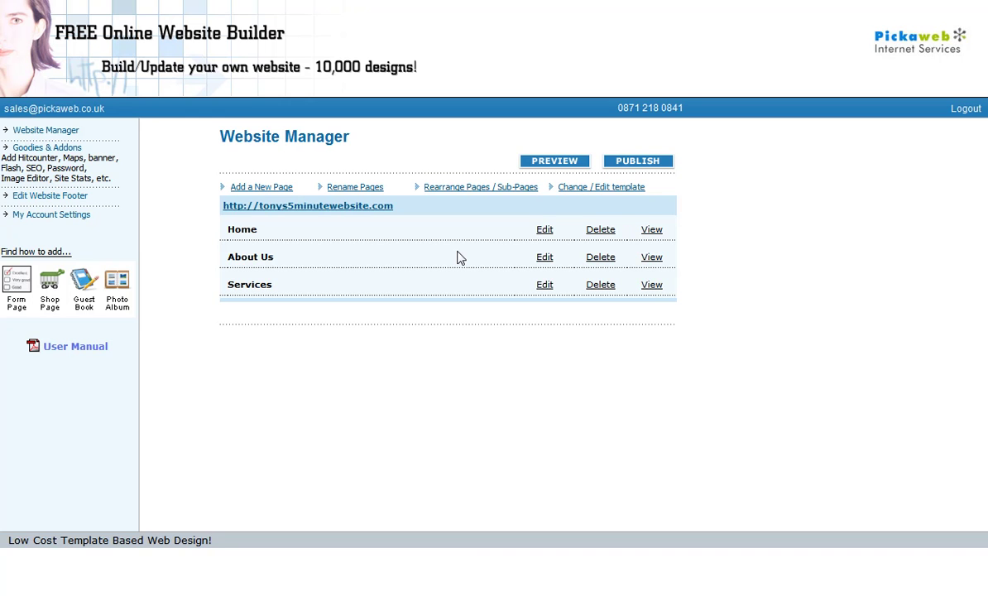
Publish the Plumbing Site from the Website Manager and confirm the publish.
{"action": "left_click", "coordinate": [637, 161]}
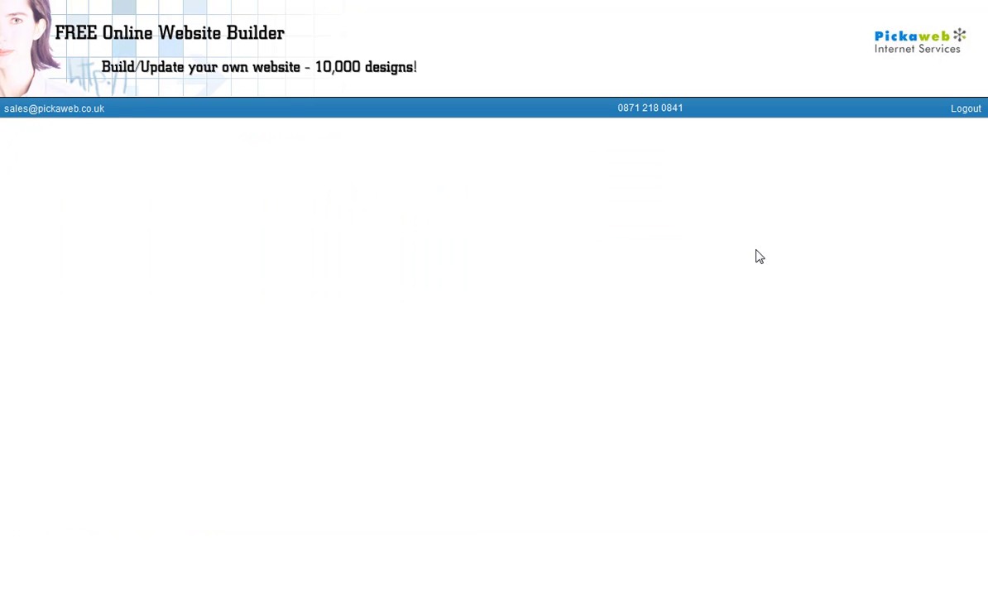
{"action": "left_click", "coordinate": [462, 193]}
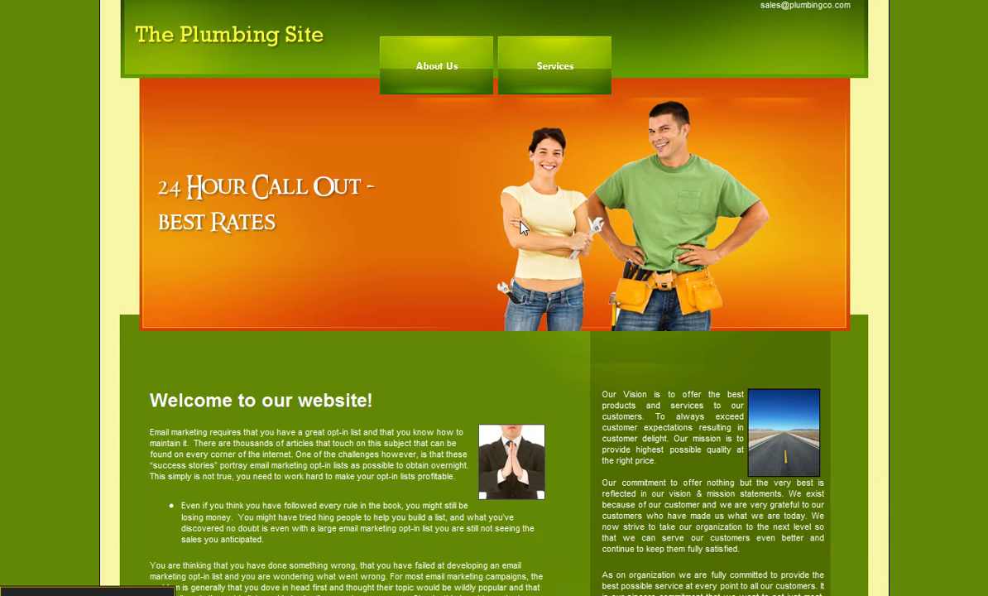
Scroll down the live Home page to check the welcome article with its bullet and link.
{"action": "scroll", "coordinate": [443, 228], "scroll_direction": "down", "scroll_amount": 5}
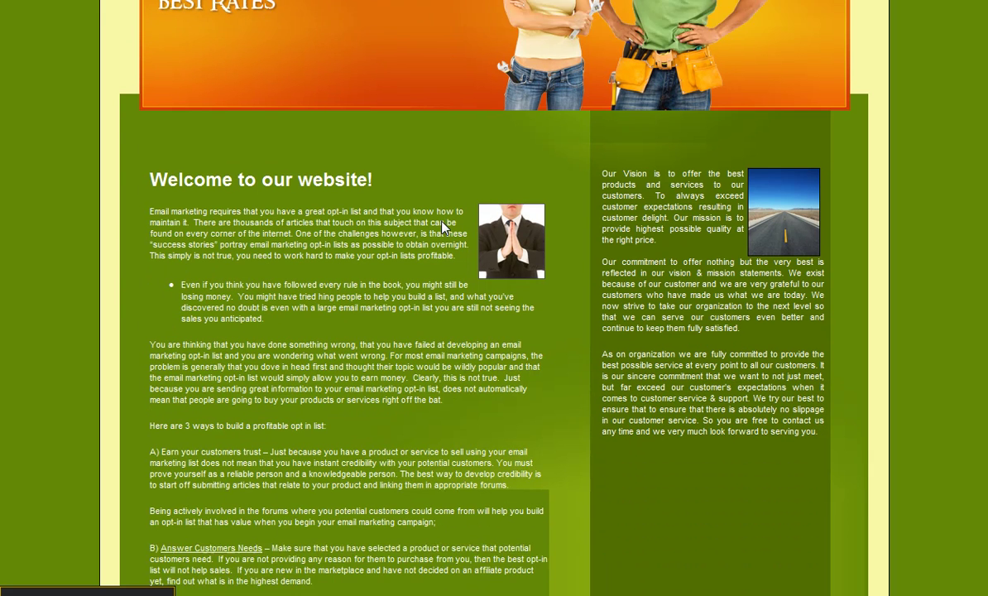